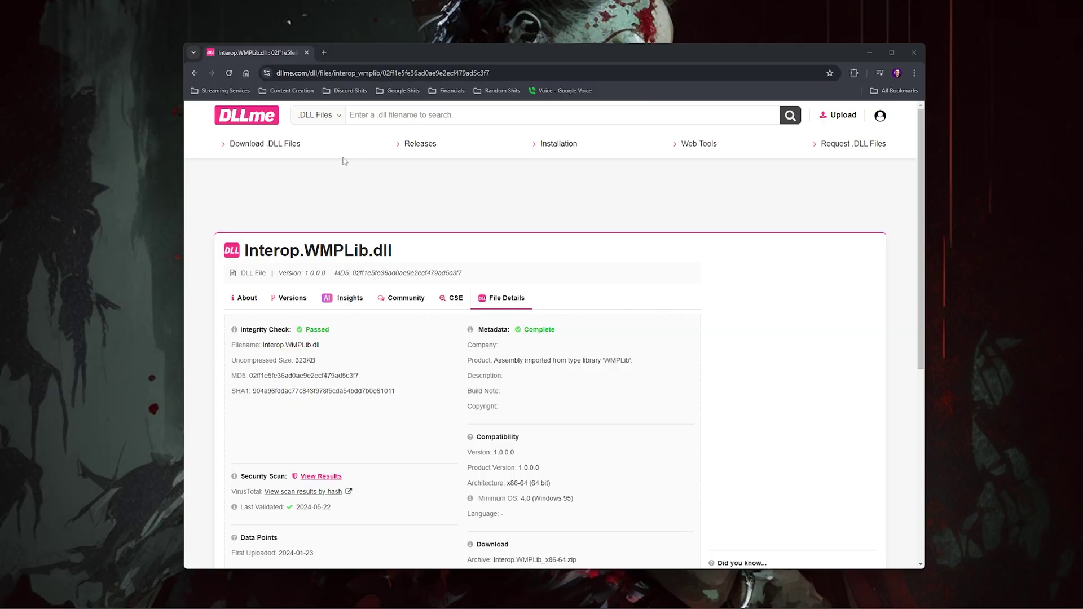
# Pass the hCaptcha check and download Interop.WMPLib_x86-64.zip from DLLme
pyautogui.scroll(-5, 624, 386)
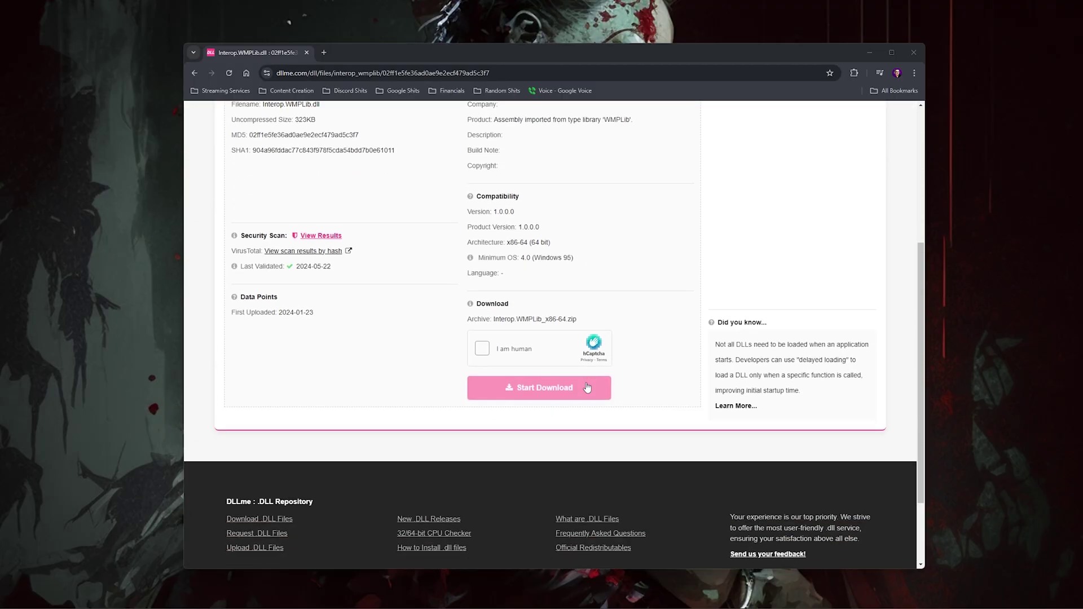
pyautogui.click(482, 301)
pyautogui.click(661, 307)
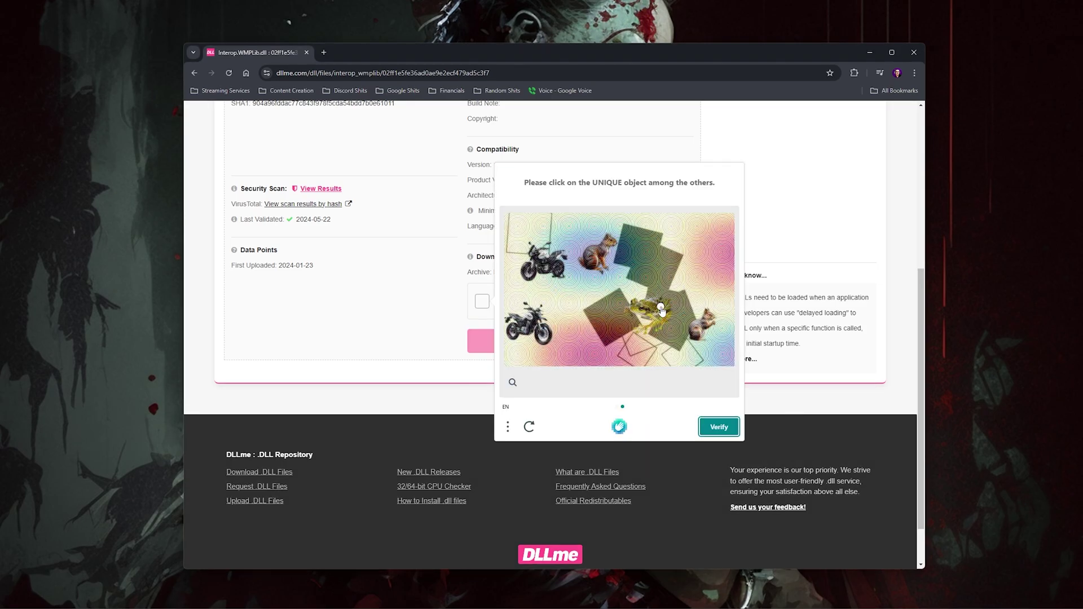
pyautogui.click(726, 430)
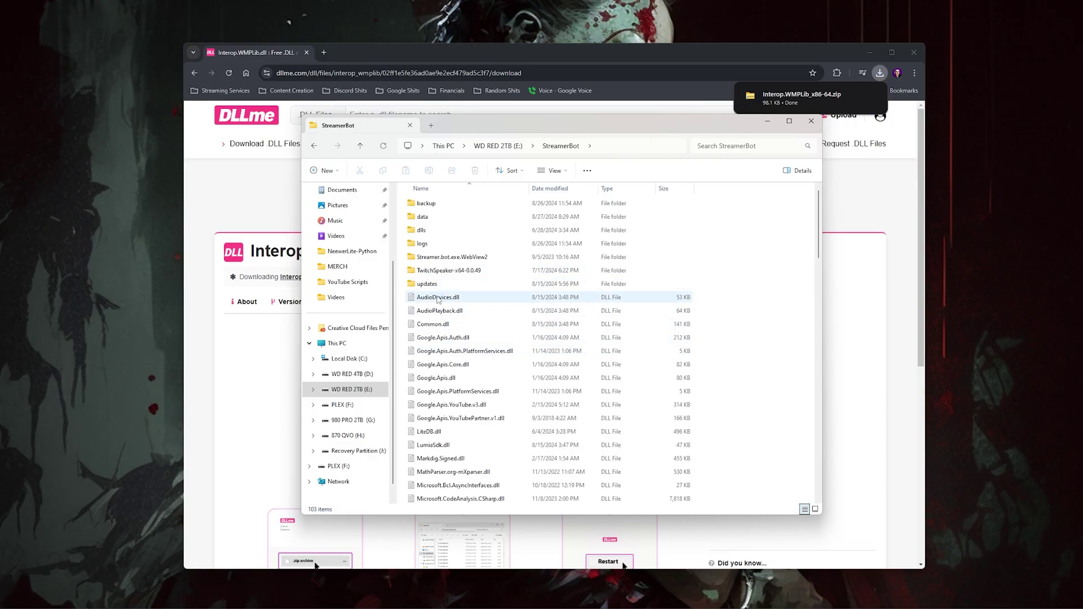
# Open the StreamerBot dlls folder, then go to Stream Assets on the 980 PRO 2TB (G:) drive
pyautogui.doubleClick(431, 230)
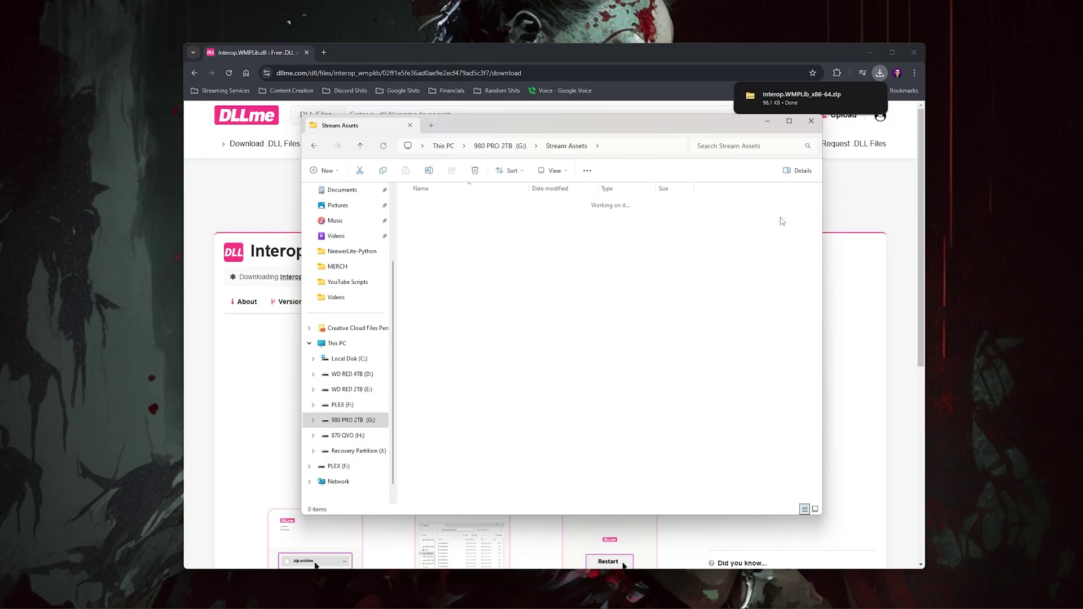
# Open the WalkOnVideos folder and then its clips subfolder
pyautogui.doubleClick(434, 217)
pyautogui.doubleClick(433, 217)
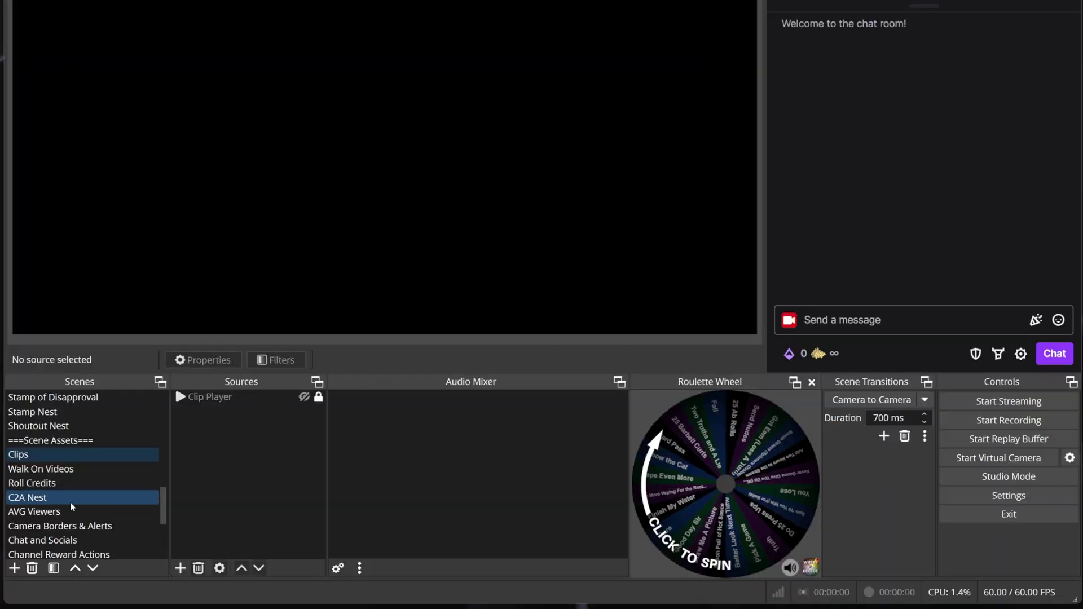
# Point the Clips scene's Clip Player media source at the local file 1-5-24 JarvisRetaliates.mp4
pyautogui.click(42, 455)
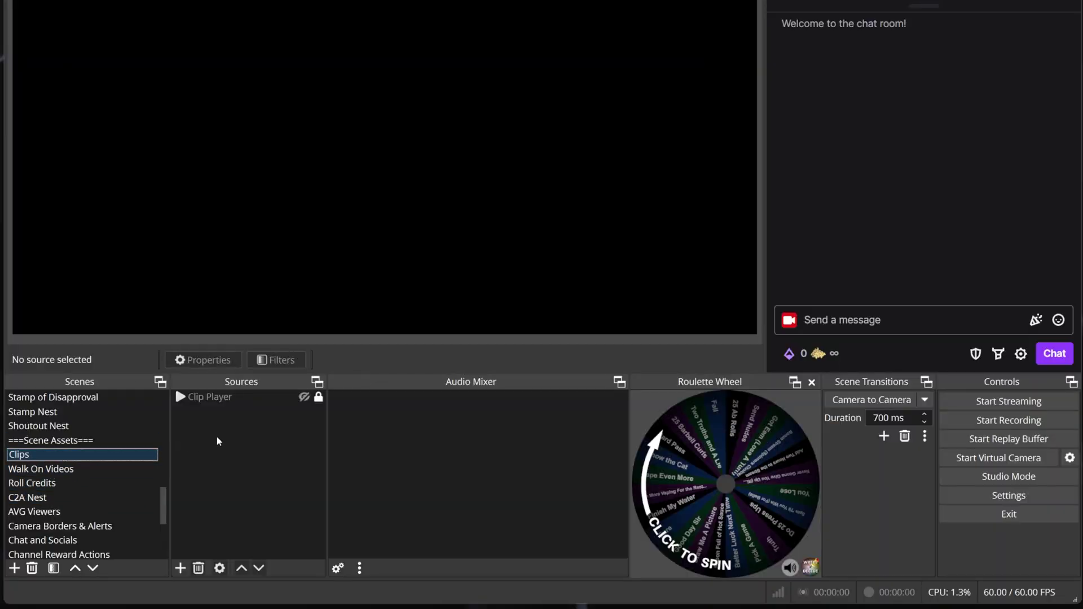
pyautogui.click(217, 398)
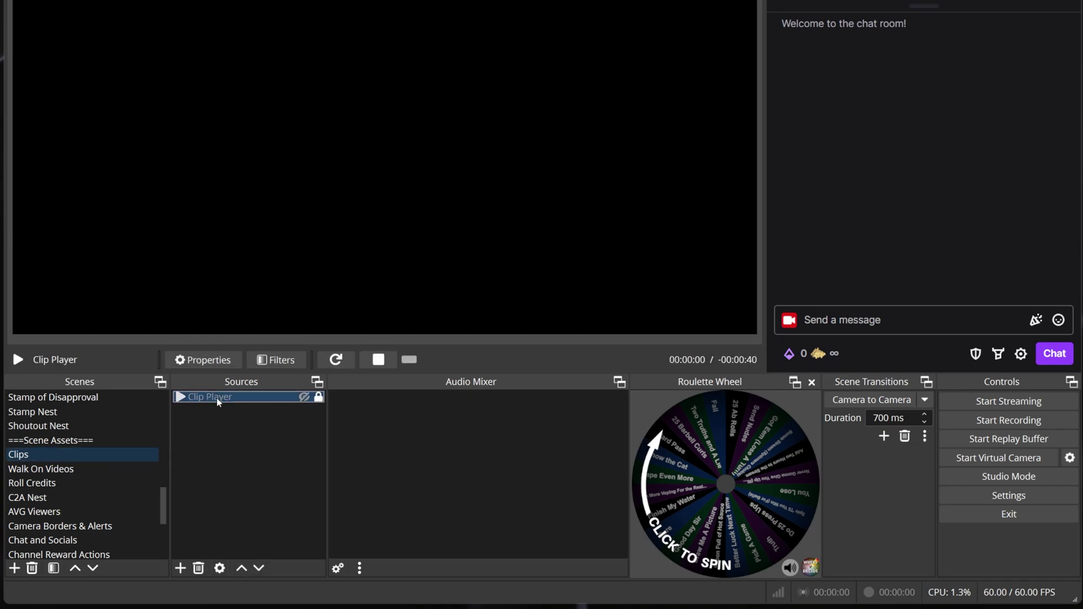
pyautogui.doubleClick(216, 398)
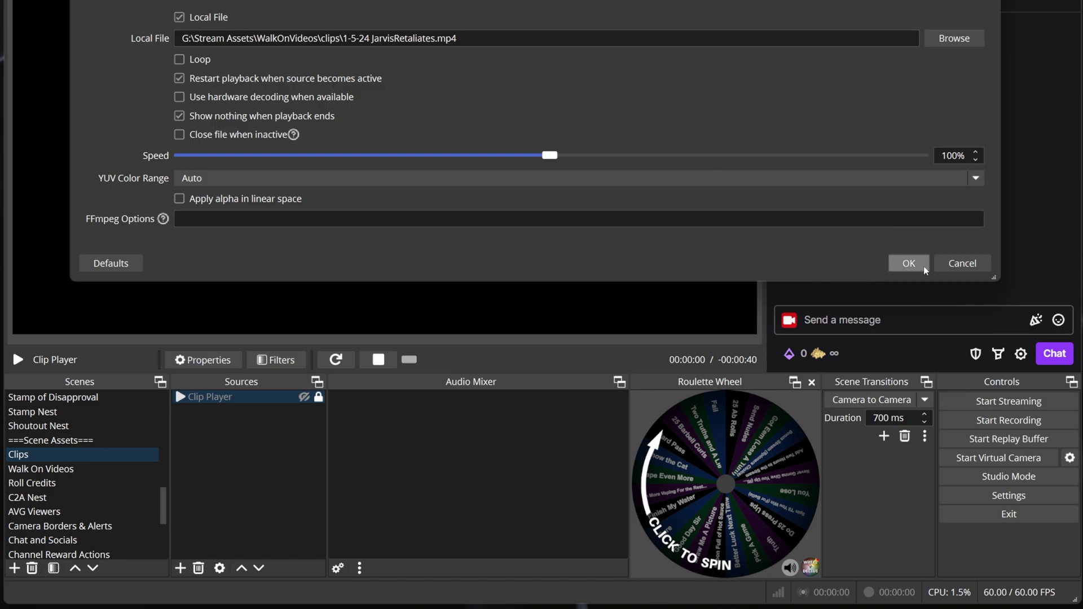
pyautogui.click(909, 263)
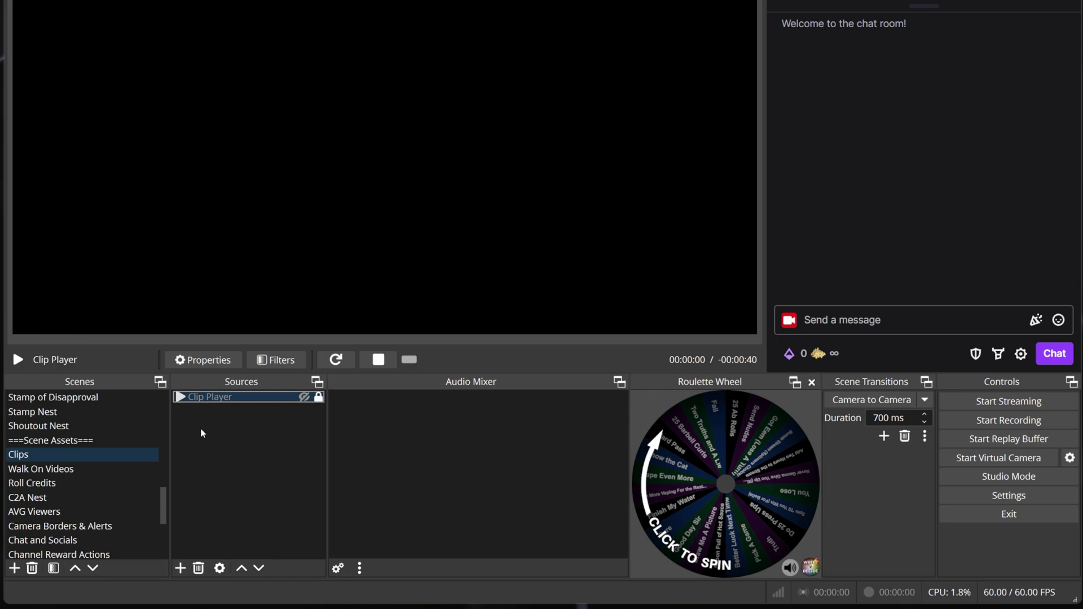
# Fit the Clip Player source to the screen with Transform, then lock it
pyautogui.click(273, 401)
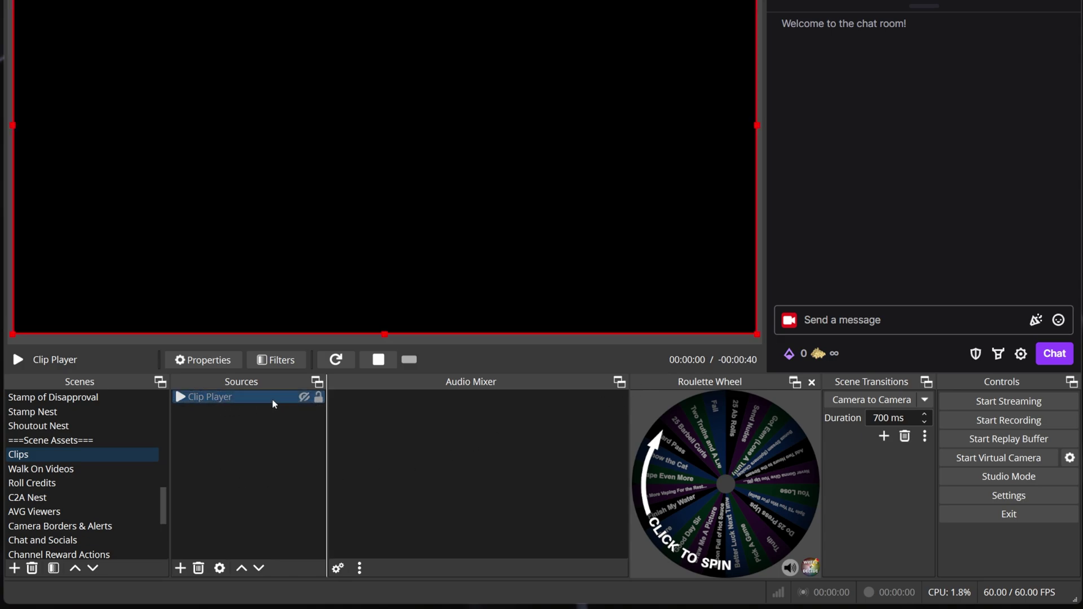
pyautogui.rightClick(262, 398)
pyautogui.moveTo(328, 135)
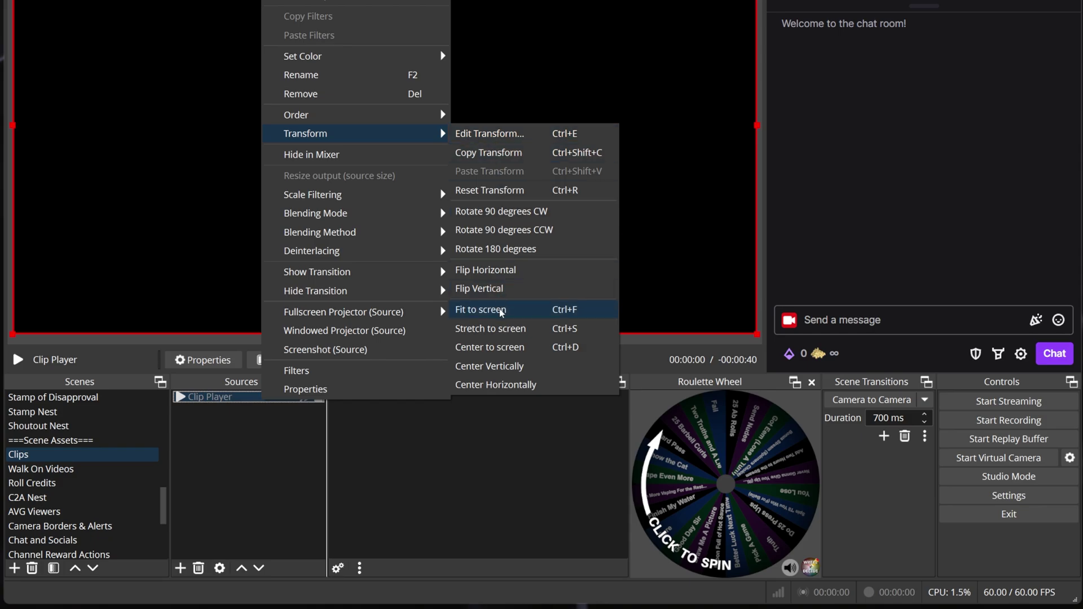
pyautogui.click(501, 311)
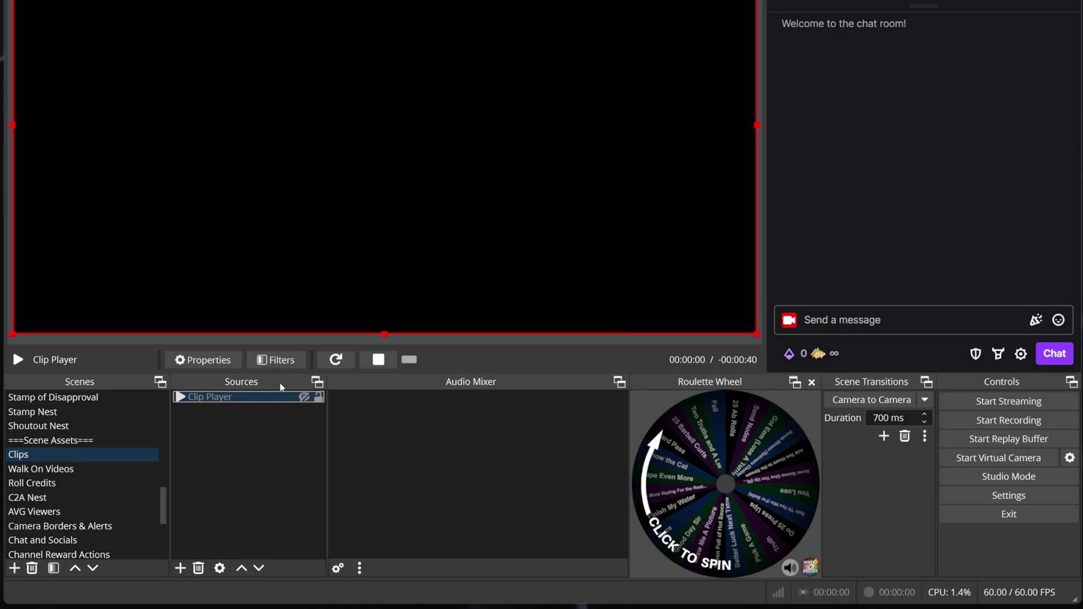
pyautogui.click(319, 397)
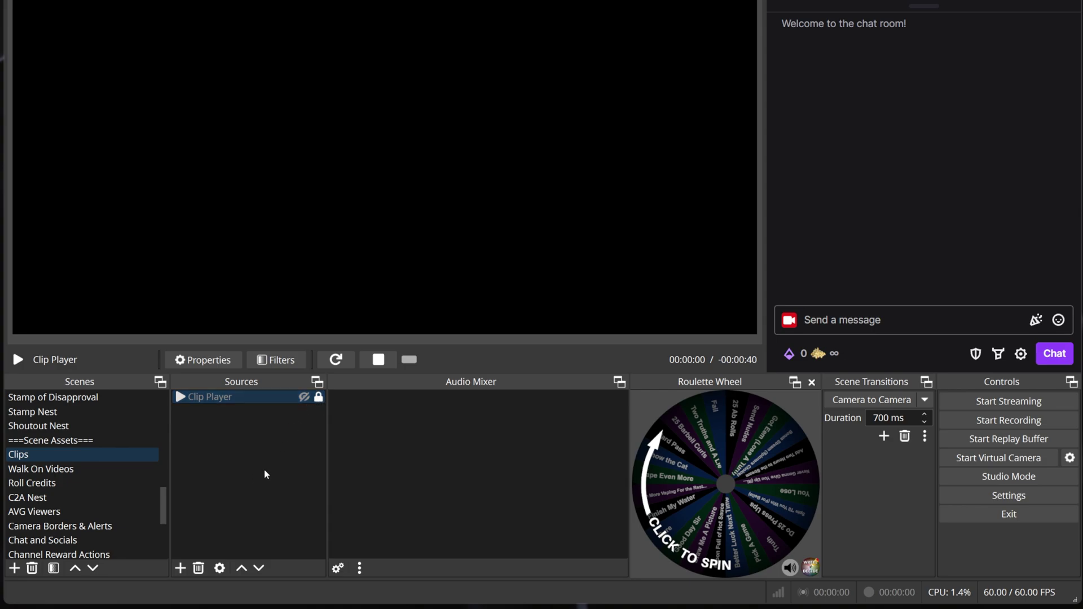
# In the Channel Reward Actions scene, hide the nested Clips source and leave it locked
pyautogui.click(106, 554)
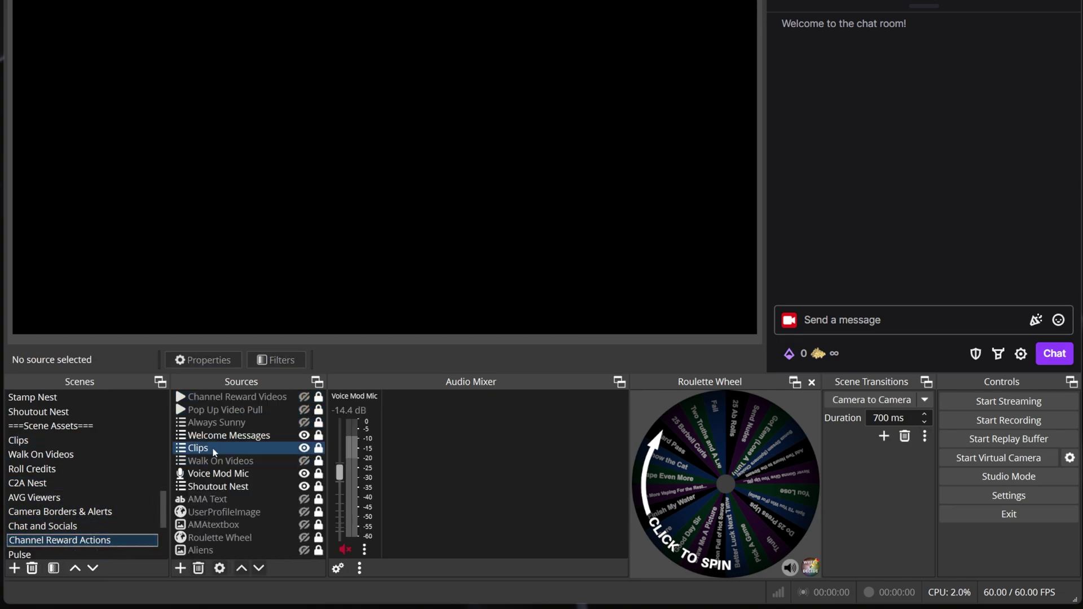
pyautogui.click(304, 448)
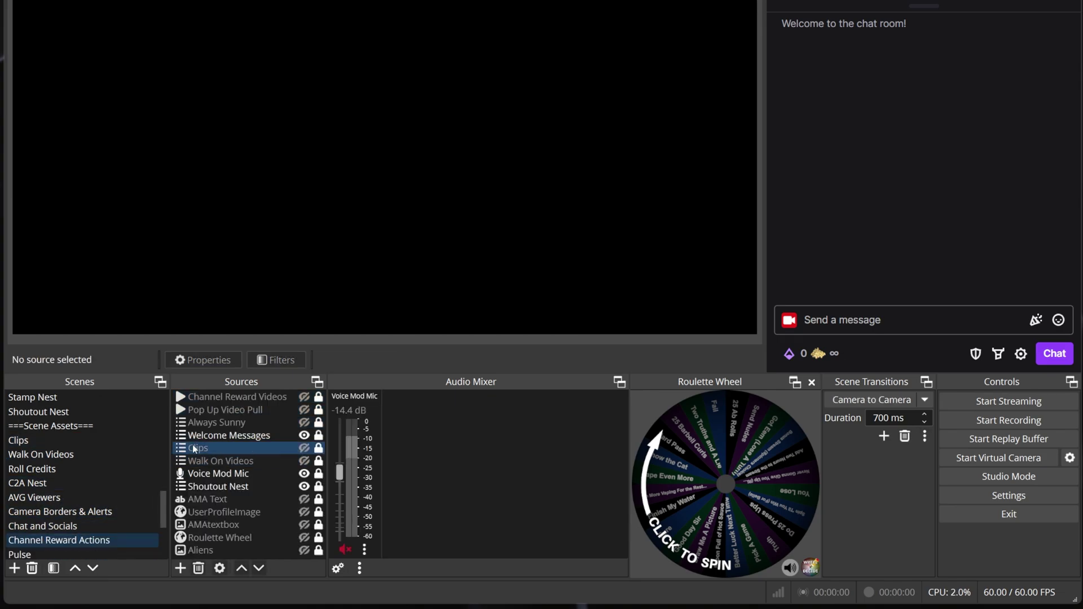
pyautogui.click(319, 448)
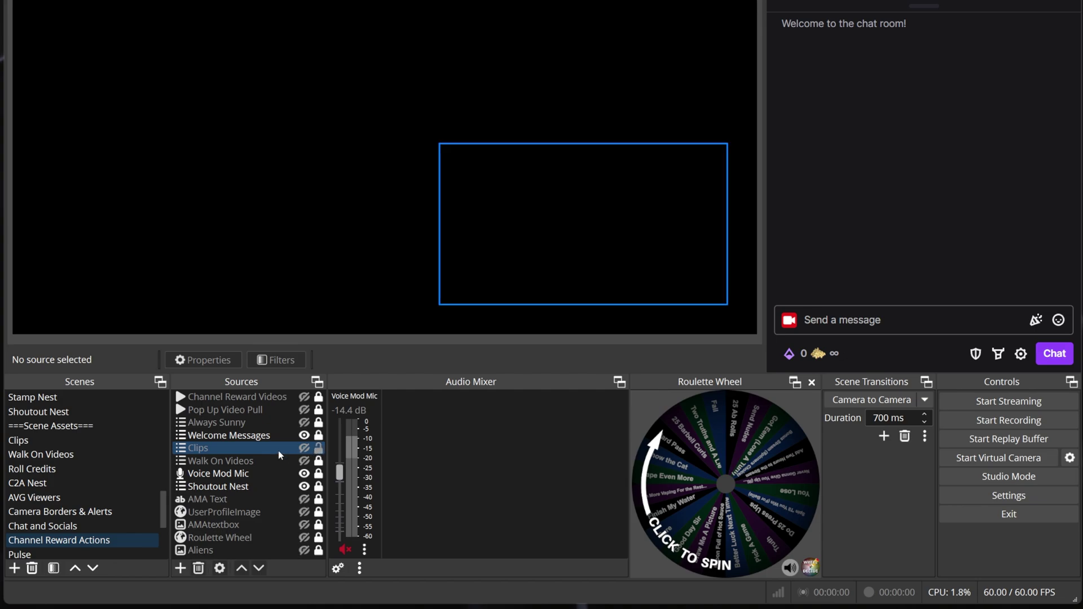
pyautogui.click(319, 449)
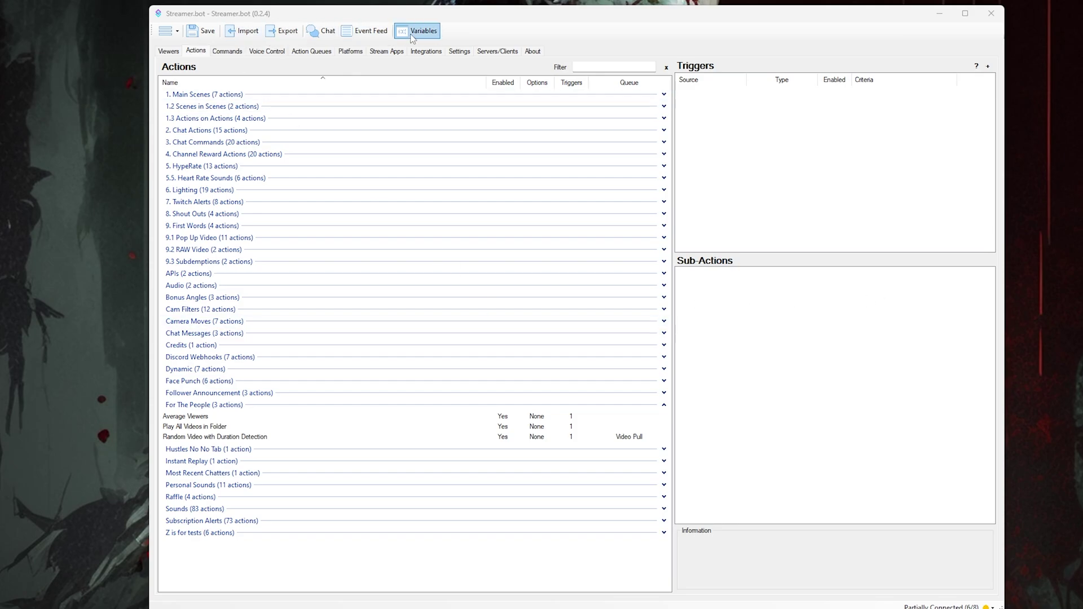
# Start a basePath global variable with value CLIPS FOLDER LOCATION\, then cancel without saving
pyautogui.click(432, 35)
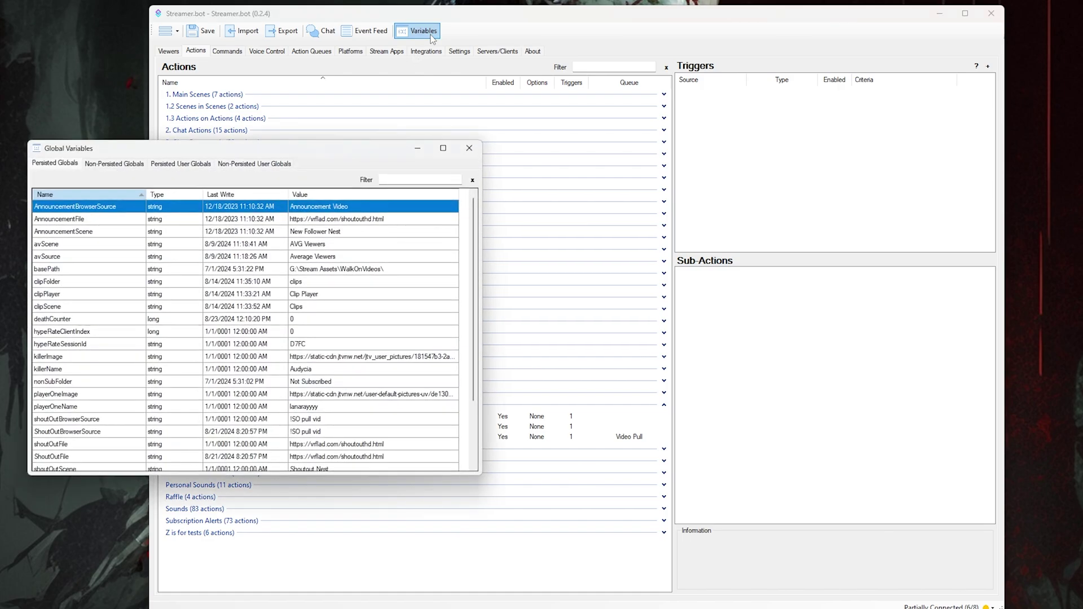
pyautogui.rightClick(461, 310)
pyautogui.click(492, 319)
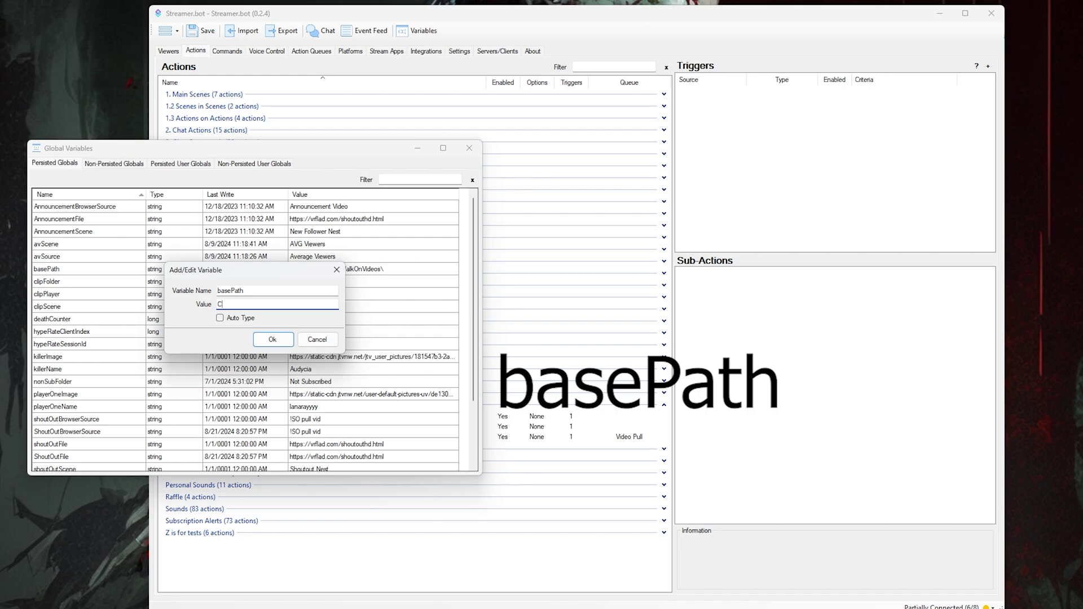
pyautogui.write('LIPS FOLD')
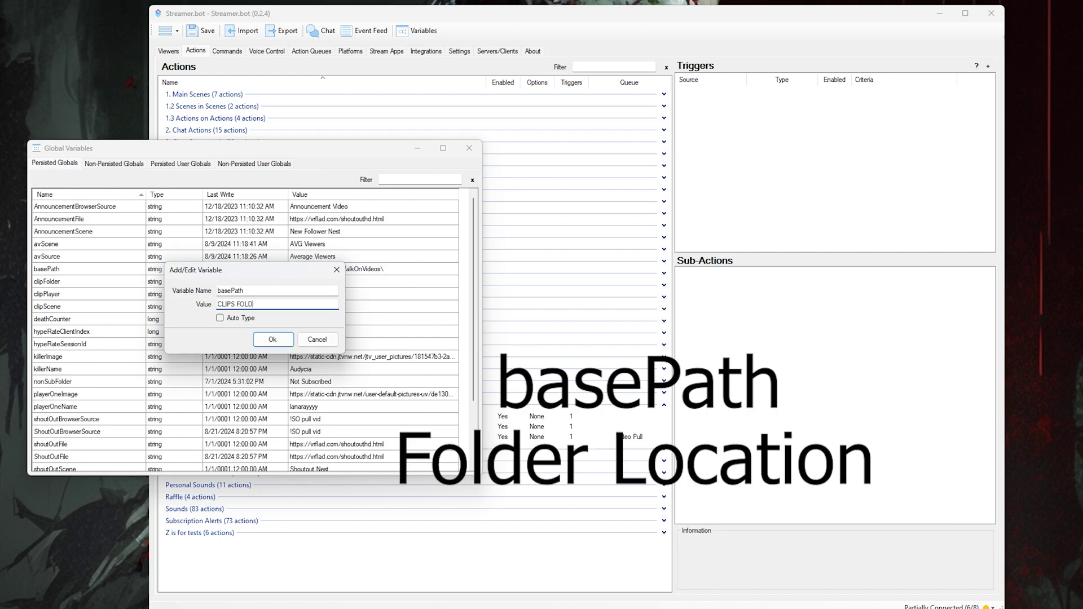
pyautogui.write('ER LOCATION')
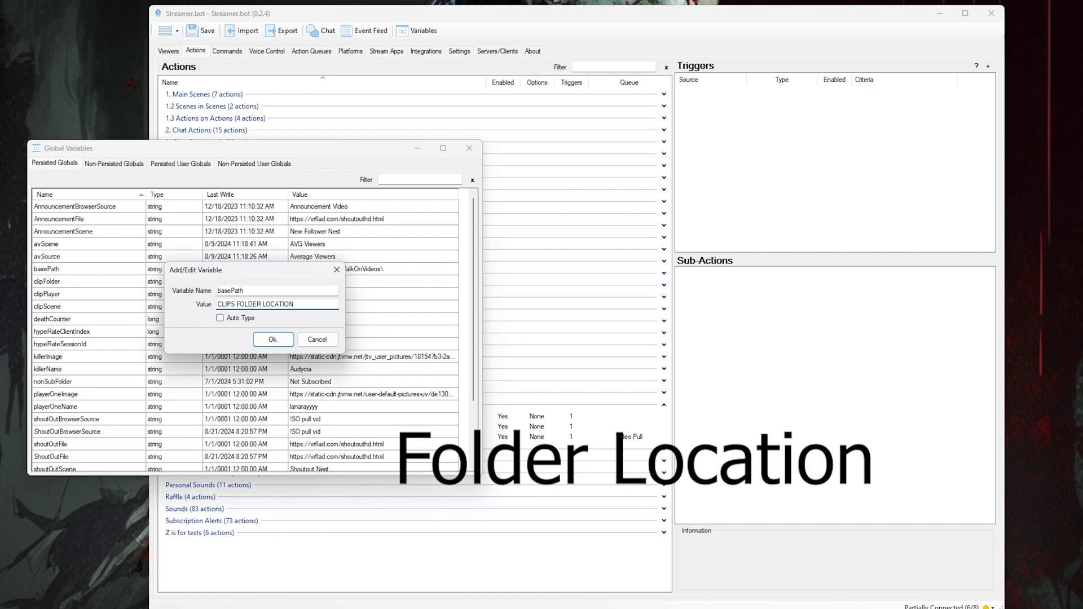
pyautogui.write('\\')
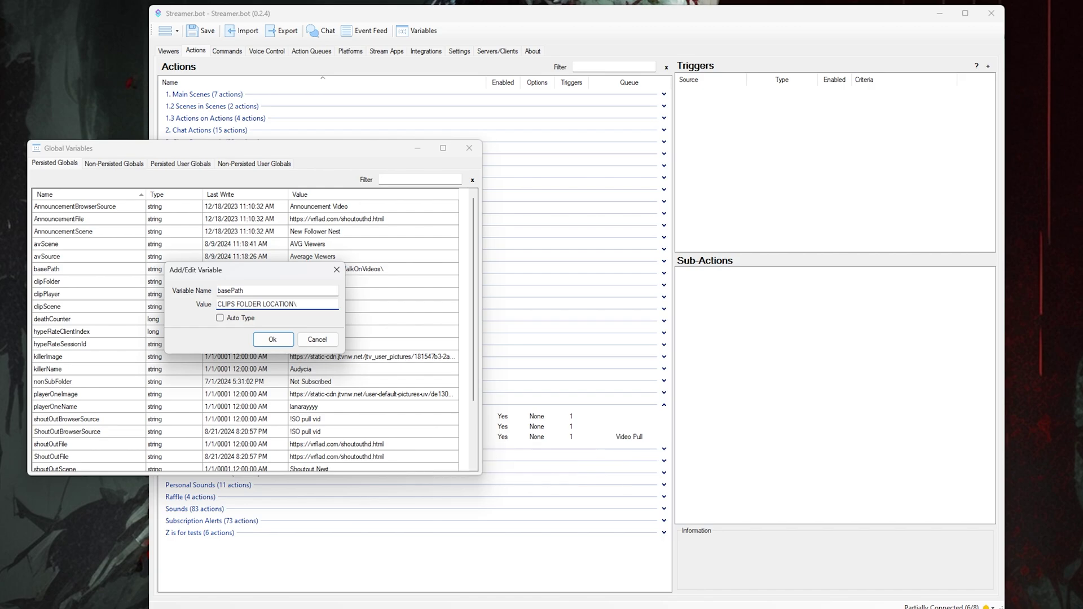
pyautogui.click(317, 340)
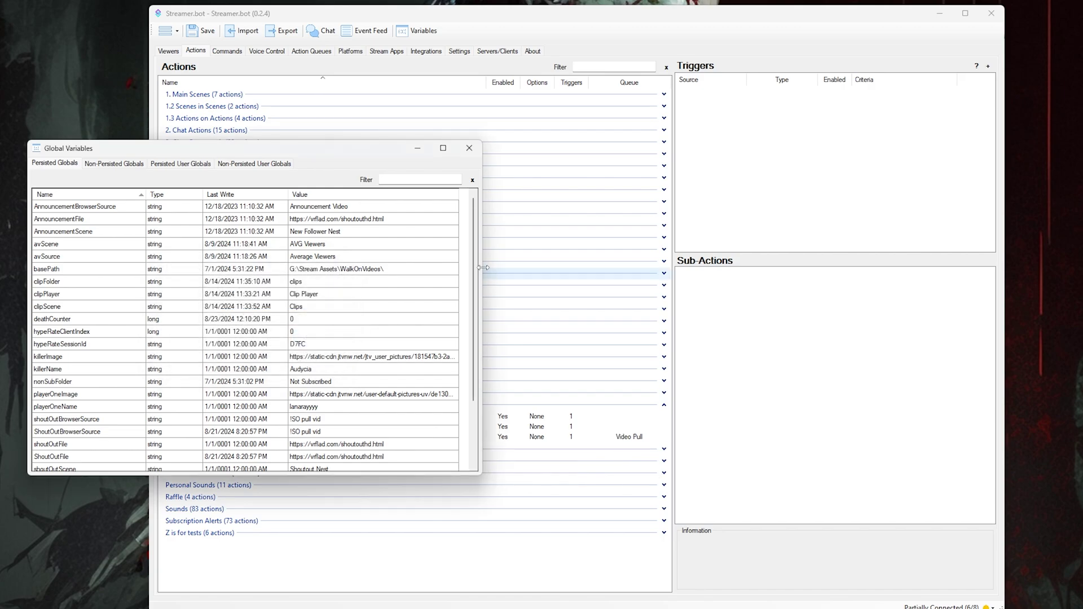
# Verify clipFolder (clips), clipPlayer (Clip Player) and clipScene (Clips), then open videoScene for editing
pyautogui.doubleClick(56, 281)
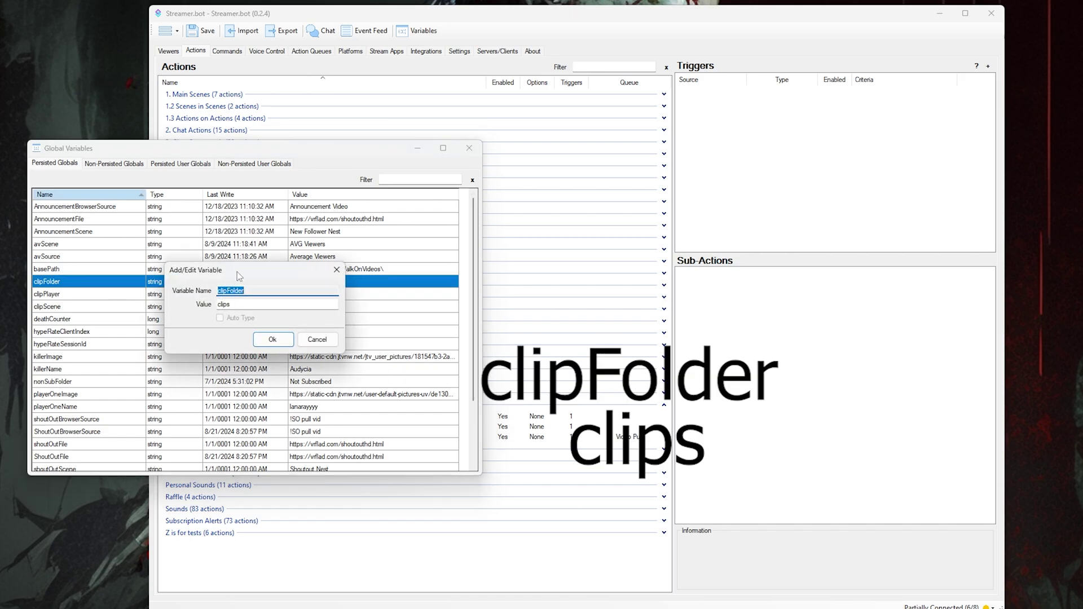
pyautogui.click(317, 339)
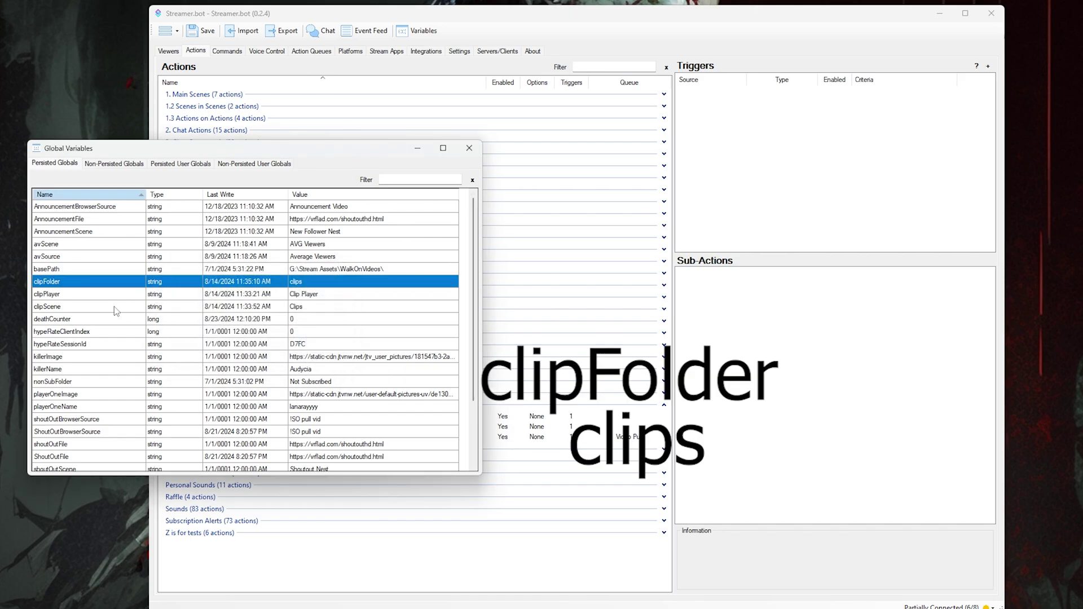
pyautogui.doubleClick(54, 294)
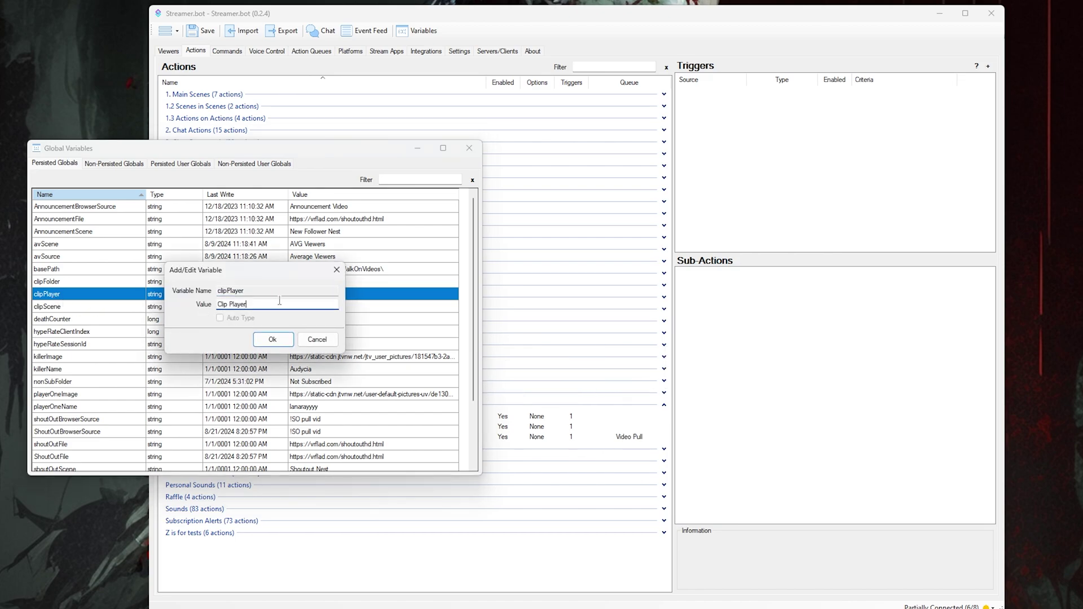
pyautogui.click(313, 339)
pyautogui.doubleClick(67, 309)
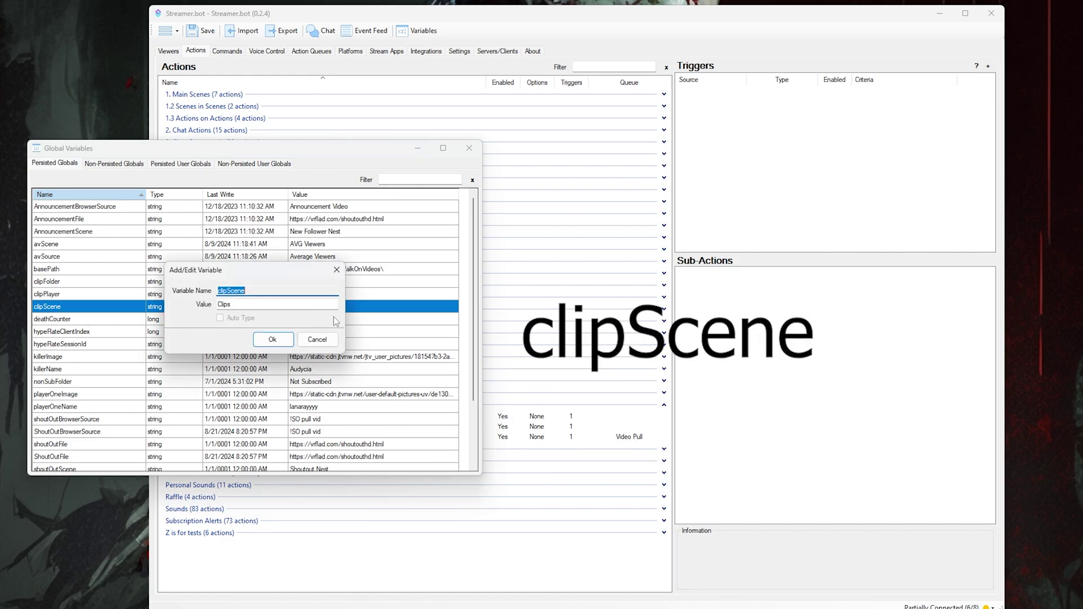
pyautogui.click(317, 340)
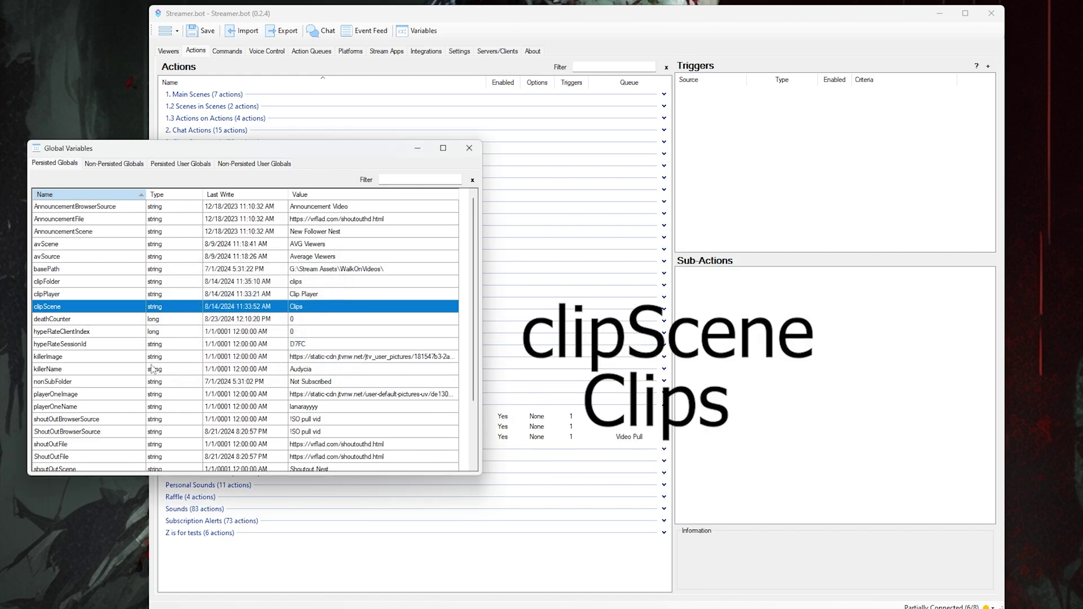
pyautogui.scroll(-3, 99, 382)
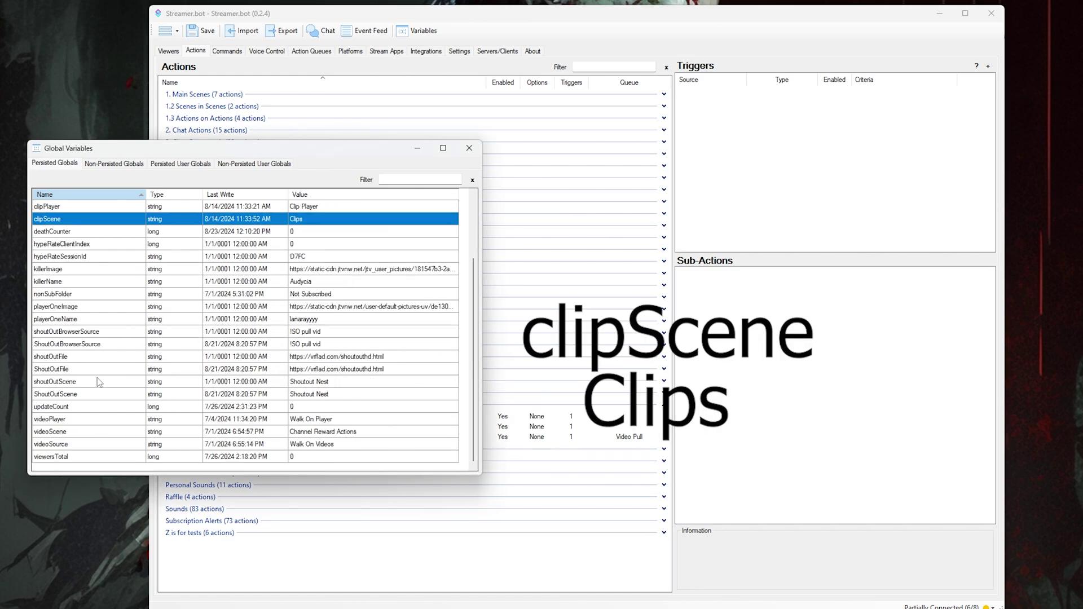
pyautogui.doubleClick(84, 432)
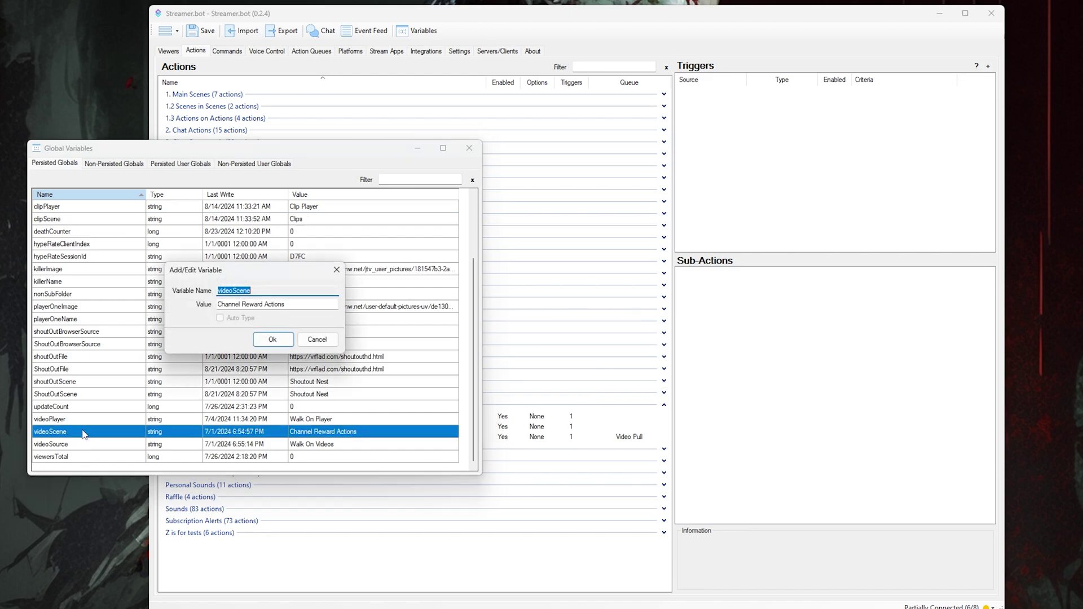